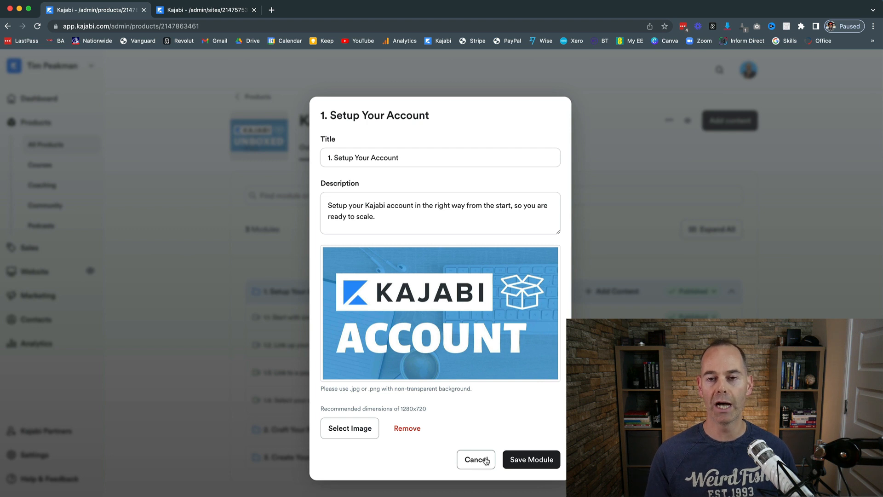
# - Close the module details without saving, preview the "1. Setup Your Account" module page, and return to the product outline
pyautogui.click(485, 460)
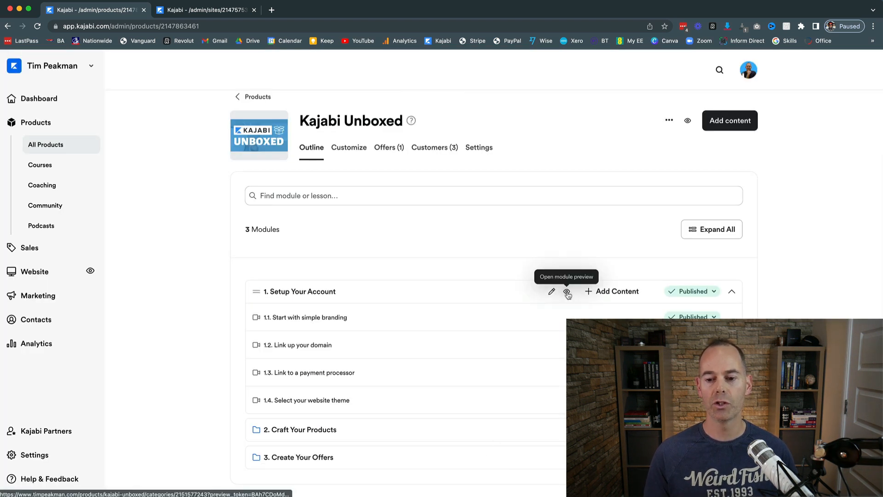
pyautogui.click(567, 292)
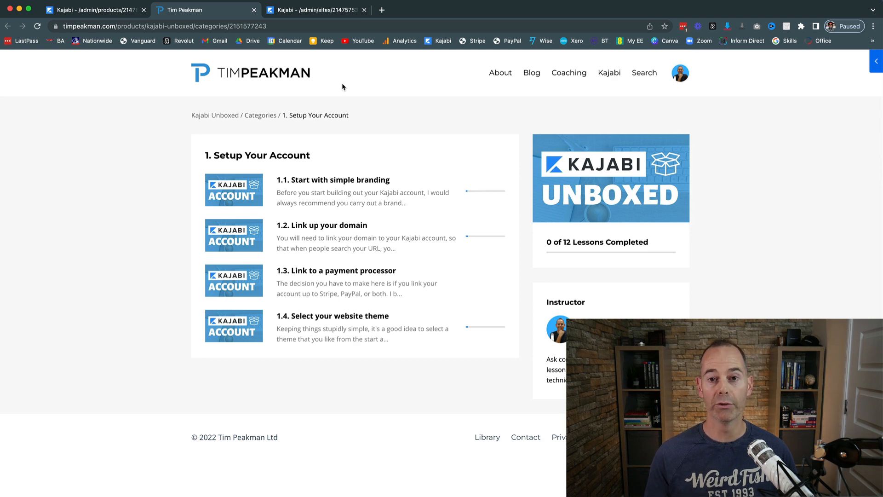
pyautogui.click(101, 11)
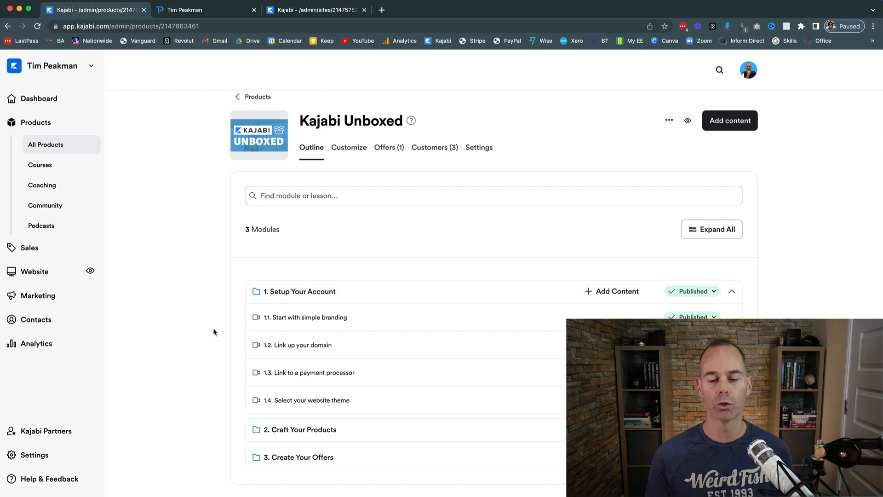
# - Review the publishing status choices and the add-content options for the "1. Setup Your Account" module without changing anything
pyautogui.click(714, 293)
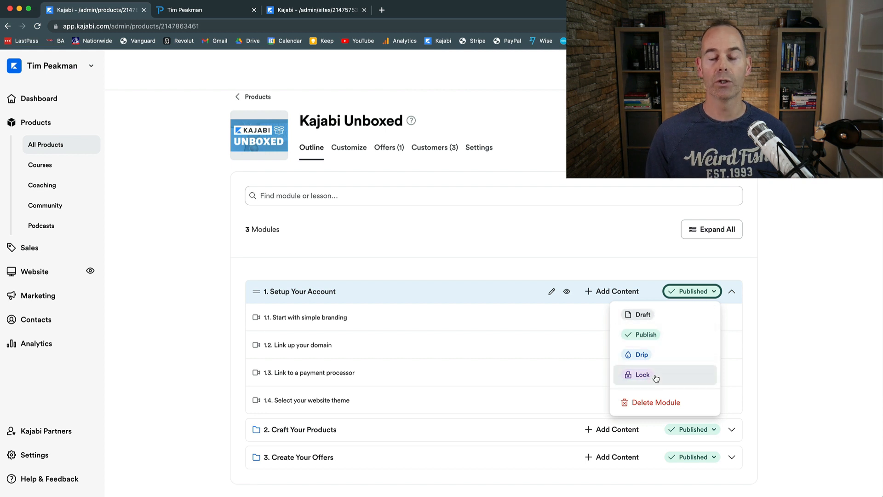
pyautogui.click(612, 293)
pyautogui.click(612, 294)
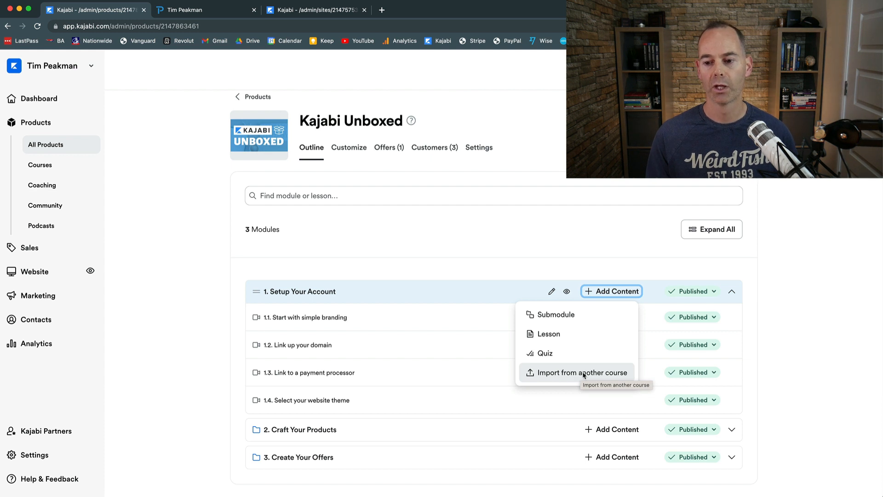
pyautogui.click(752, 293)
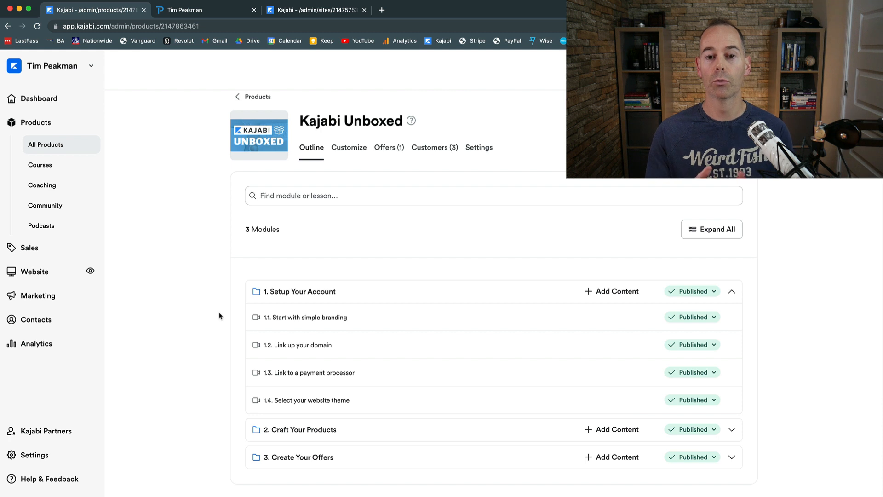
# - Open lesson "1.1. Start with simple branding" for editing and check its title field and the modules it can be assigned to
pyautogui.click(315, 321)
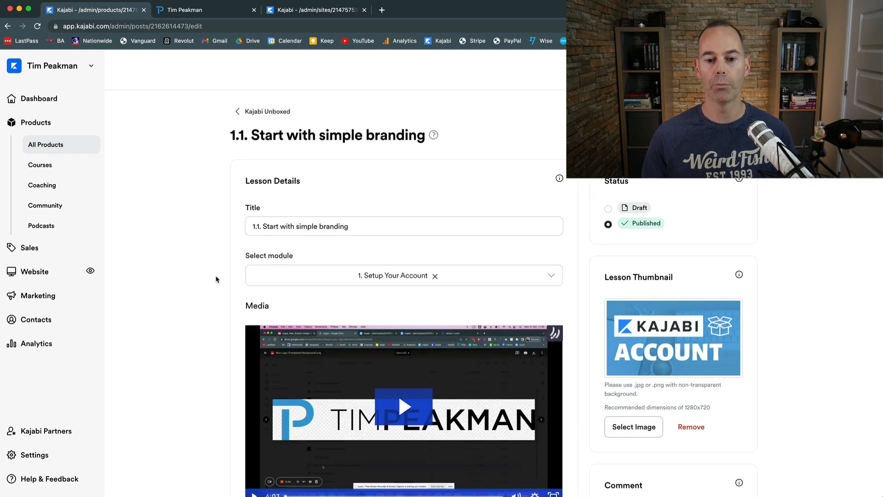
pyautogui.scroll(-1, 216, 279)
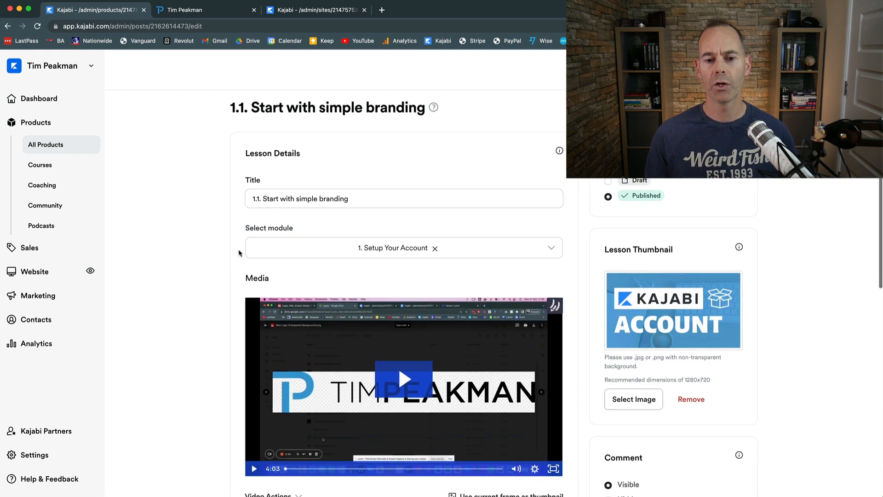
pyautogui.click(383, 196)
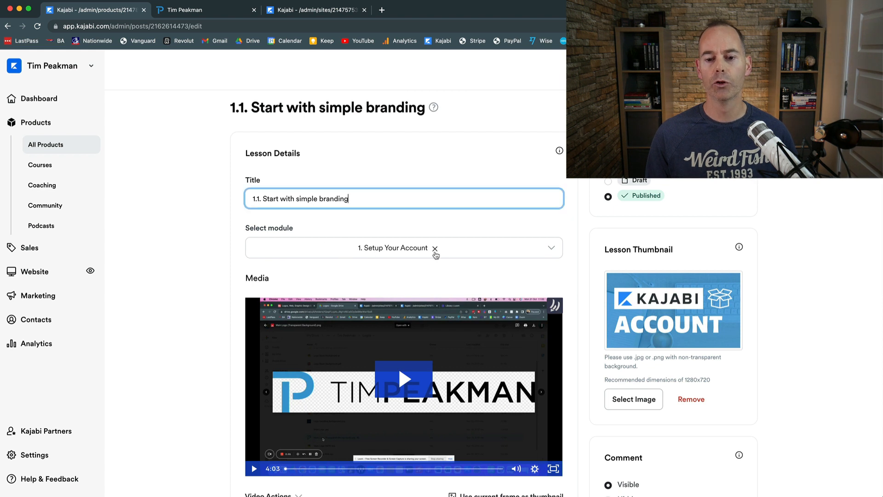
pyautogui.click(550, 249)
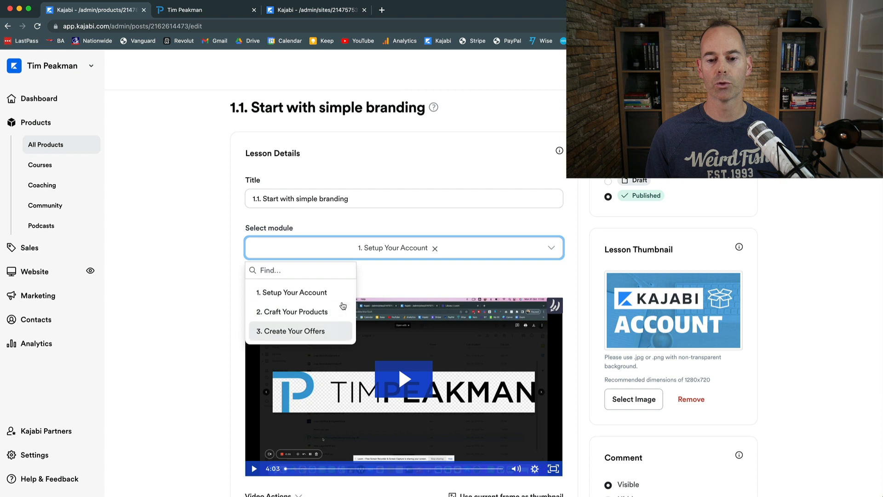
pyautogui.click(422, 267)
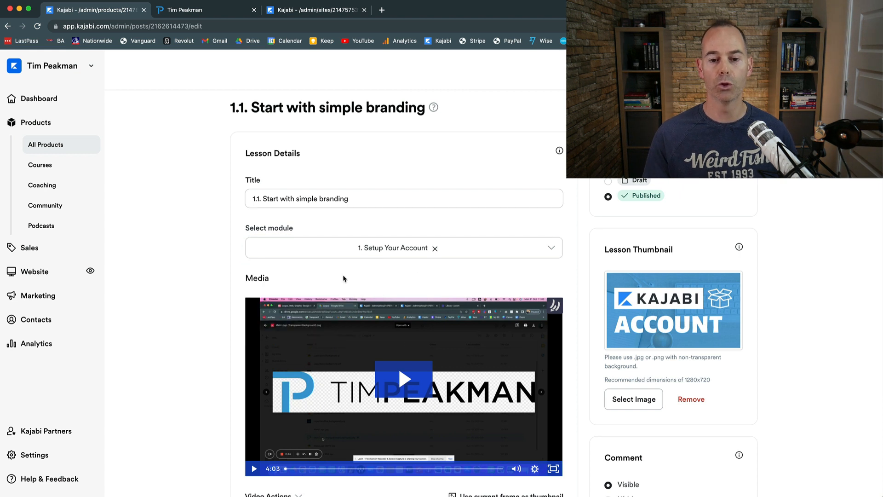
# - Examine the lesson's video, description text, downloads and automations sections
pyautogui.scroll(-3, 203, 340)
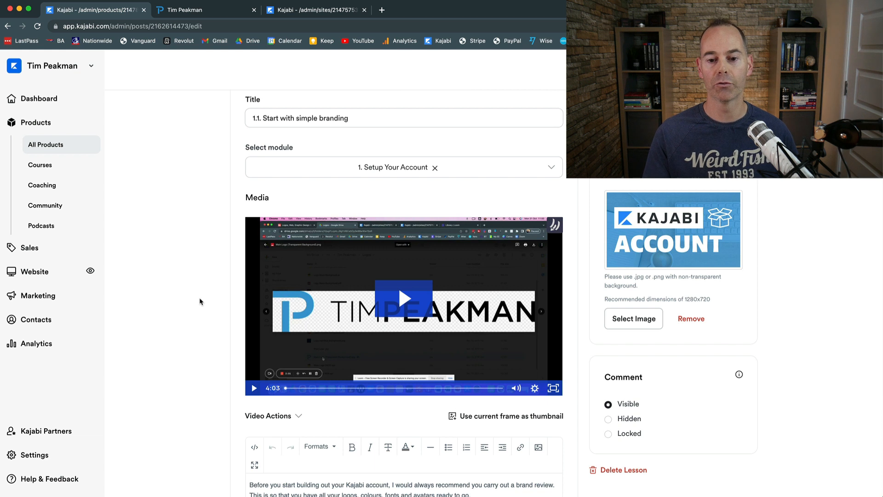
pyautogui.scroll(-3, 201, 302)
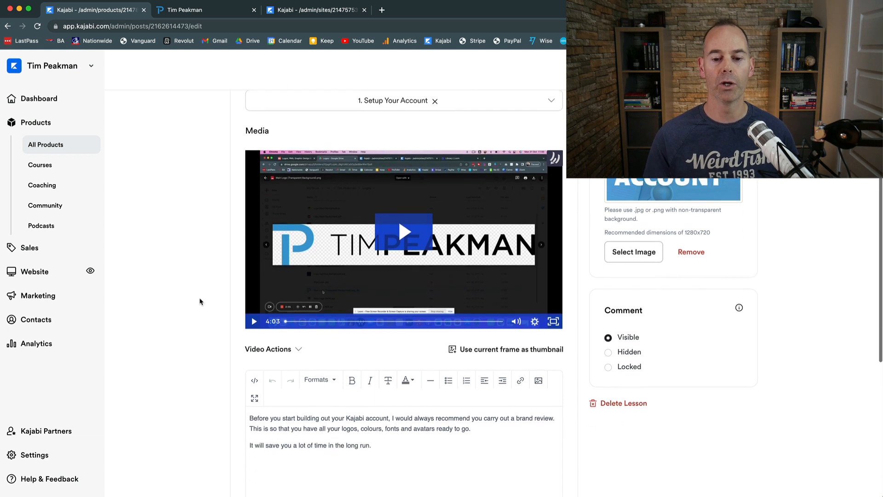
pyautogui.scroll(-1, 200, 302)
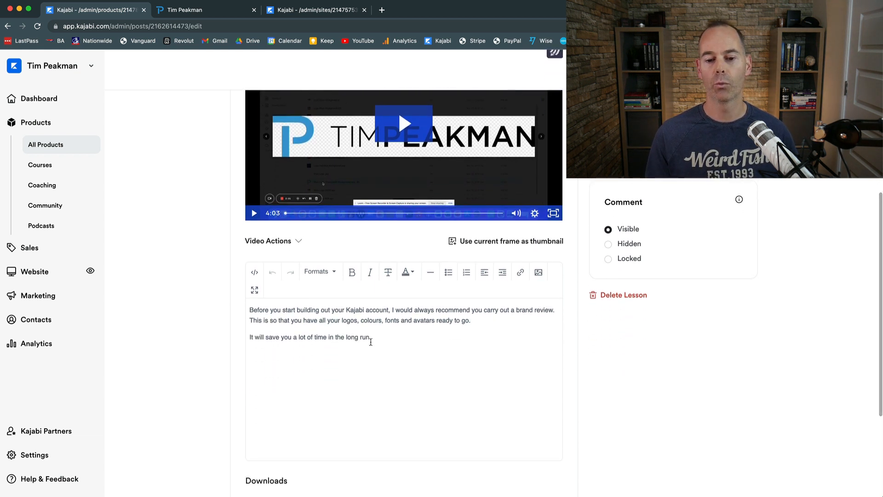
pyautogui.moveTo(380, 338); pyautogui.dragTo(244, 310)
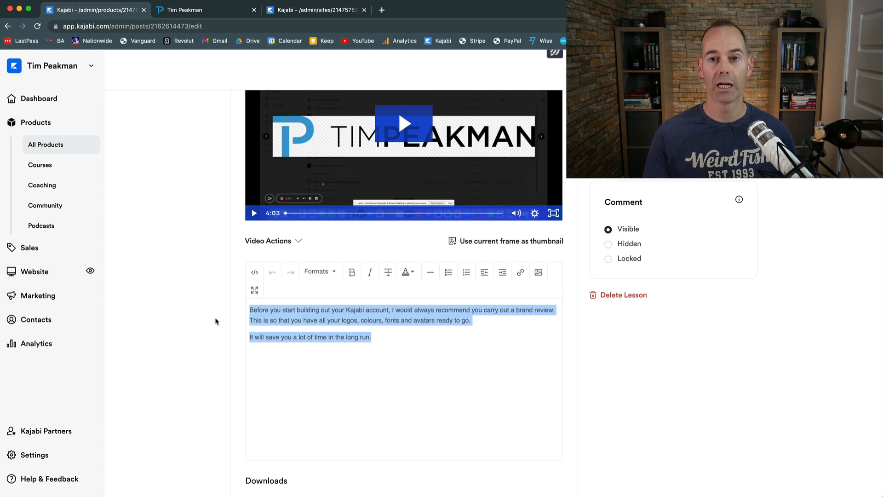
pyautogui.scroll(-7, 215, 321)
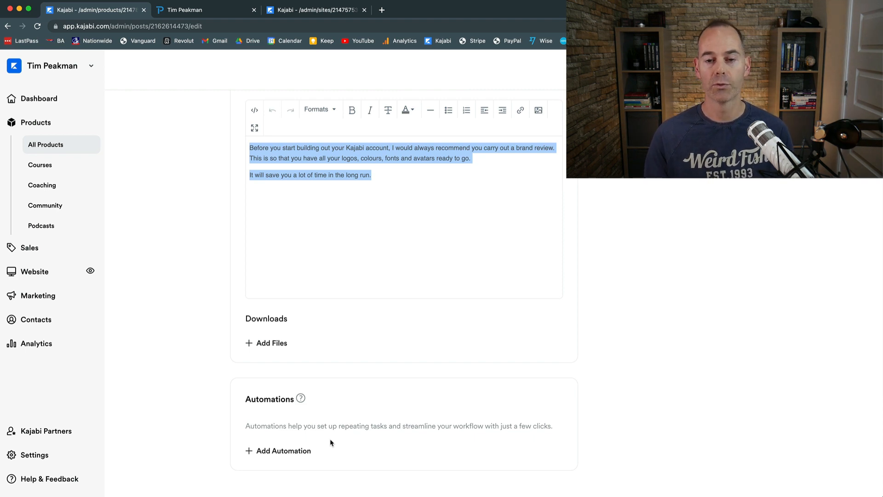
pyautogui.scroll(10, 330, 443)
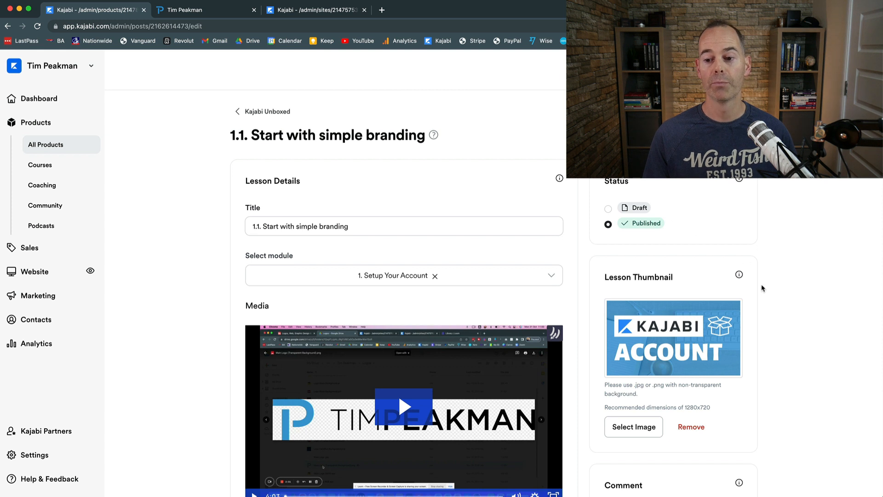
# - Review the lesson's thumbnail and comment visibility settings
pyautogui.scroll(-3, 762, 288)
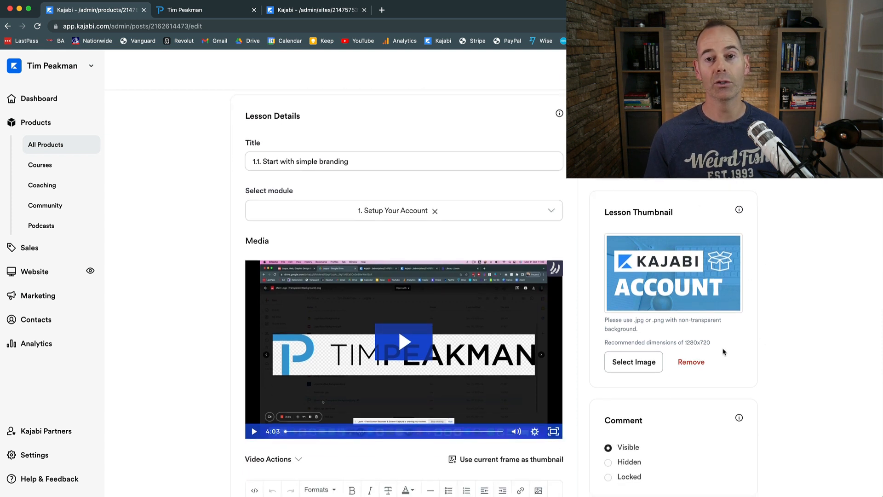
pyautogui.scroll(-8, 718, 340)
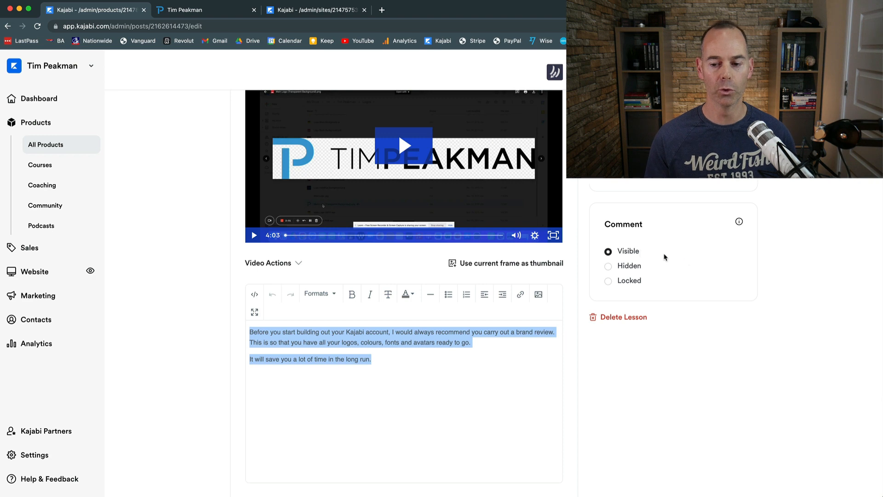
pyautogui.scroll(1, 771, 294)
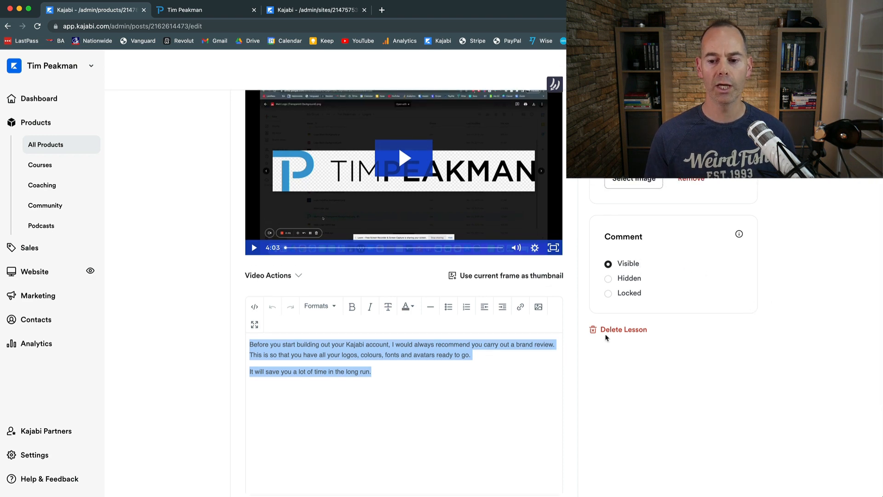
pyautogui.scroll(3, 766, 313)
pyautogui.scroll(6, 766, 313)
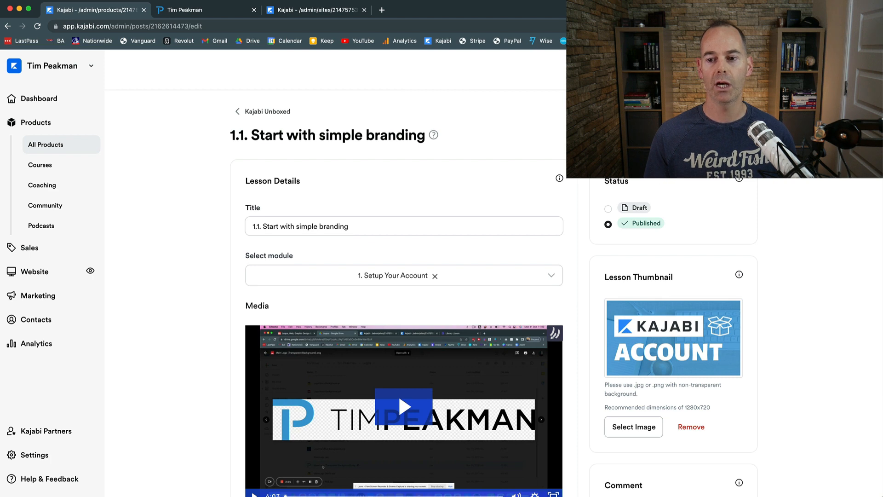
# - Preview the "1.1. Start with simple branding" lesson page through to its comments area, and return to the lesson editor
pyautogui.click(733, 135)
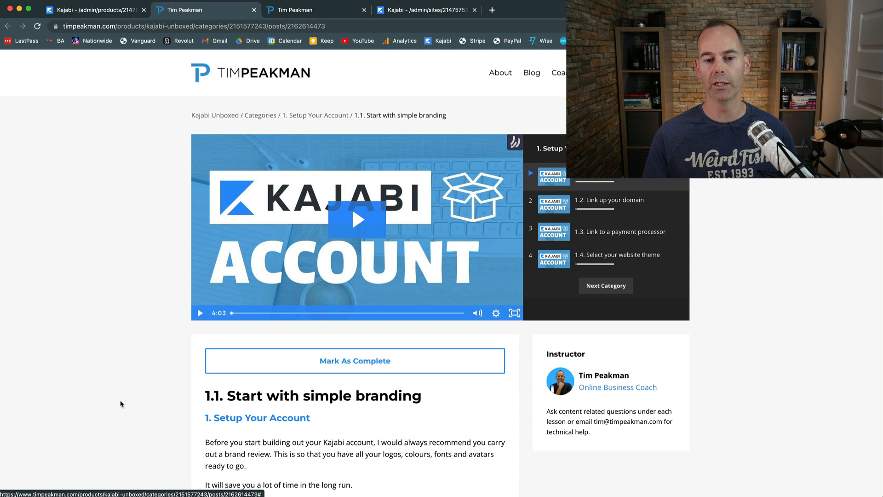
pyautogui.scroll(-5, 121, 405)
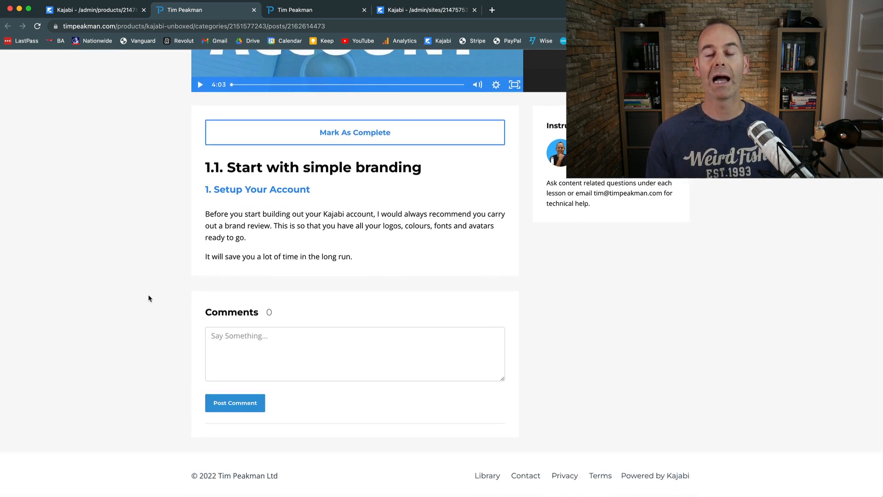
pyautogui.scroll(5, 148, 298)
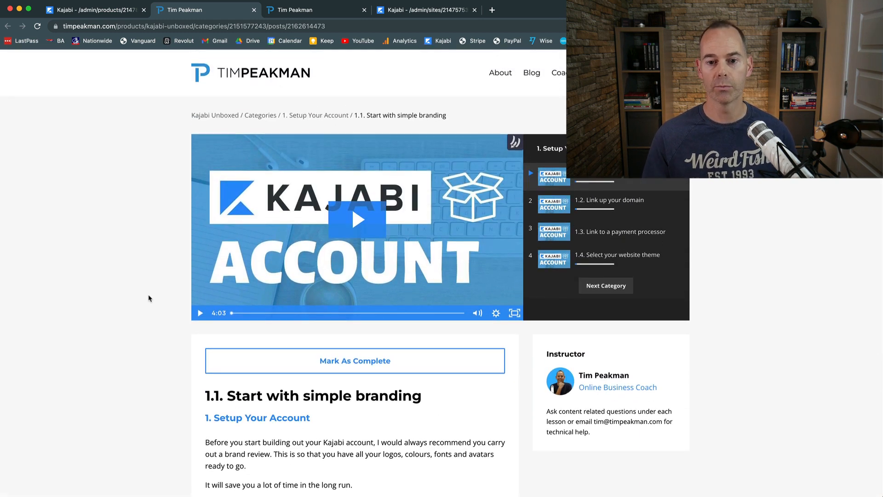
pyautogui.click(98, 12)
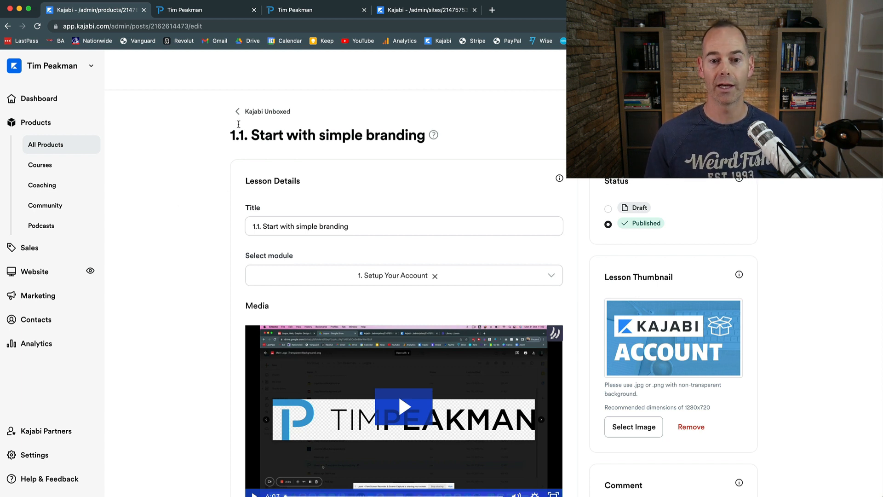
# - Go back to the Kajabi Unboxed product and open its active Premier Product template for customization
pyautogui.click(238, 112)
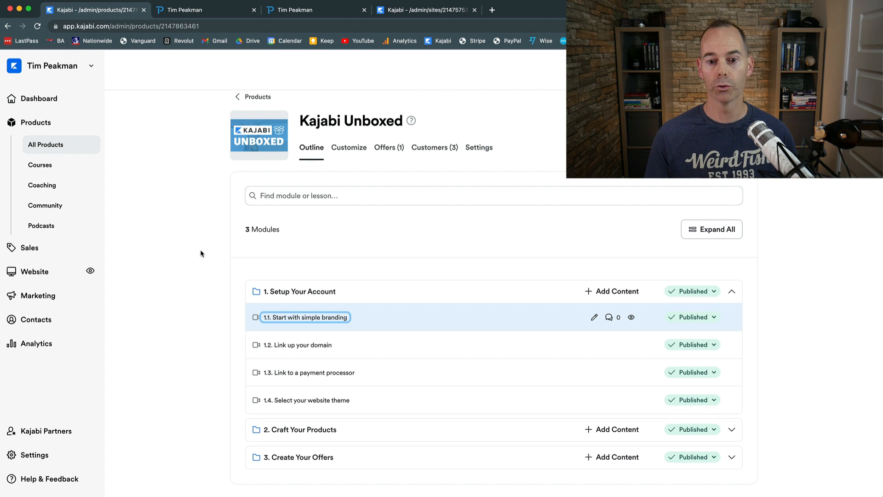
pyautogui.click(353, 152)
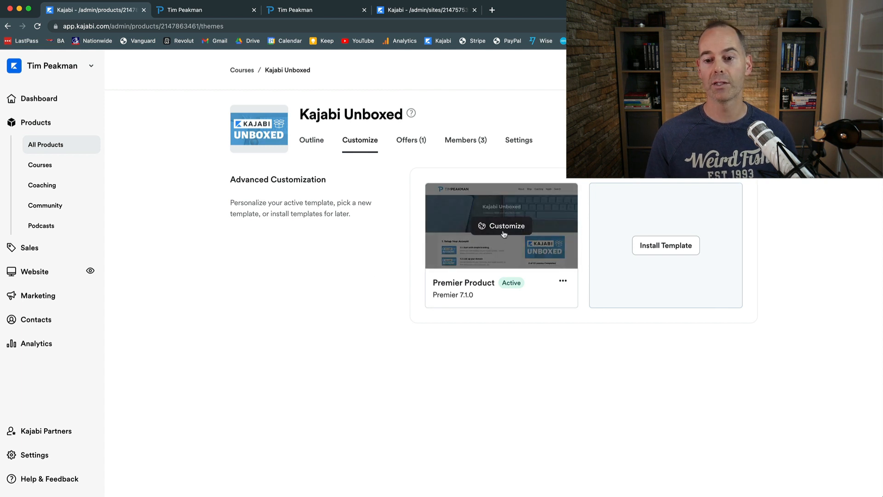
pyautogui.click(504, 230)
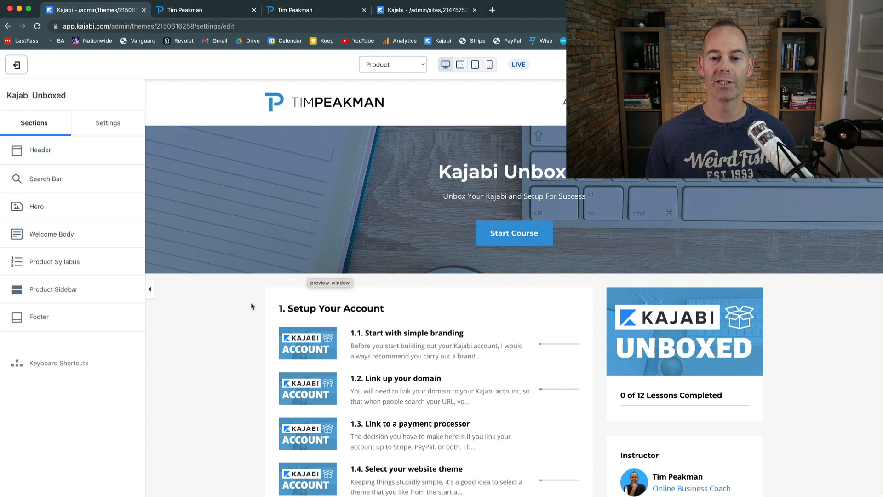
# - Review the template's page types and global settings, including the favicon, and return to the Product page's list of sections
pyautogui.click(422, 67)
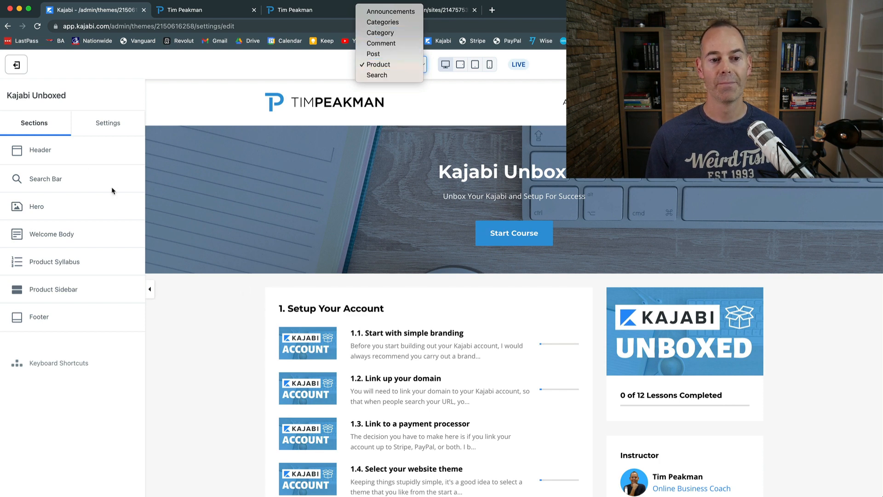
pyautogui.click(45, 130)
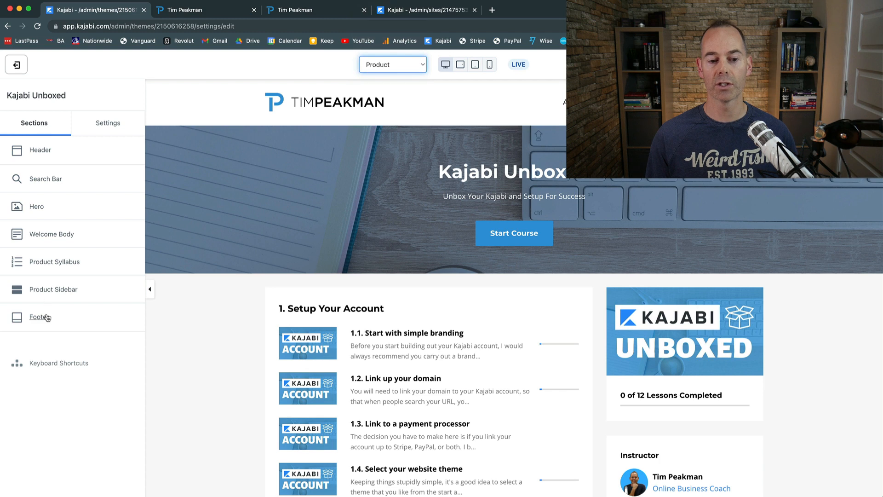
pyautogui.click(109, 124)
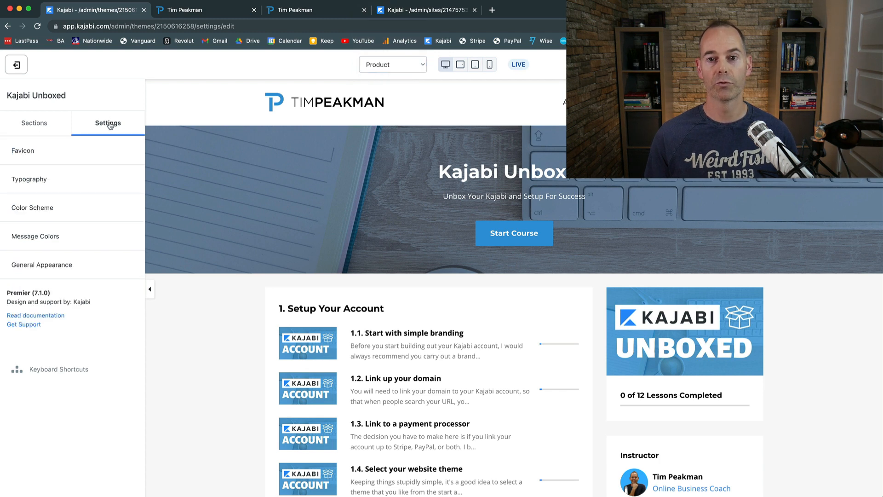
pyautogui.click(33, 155)
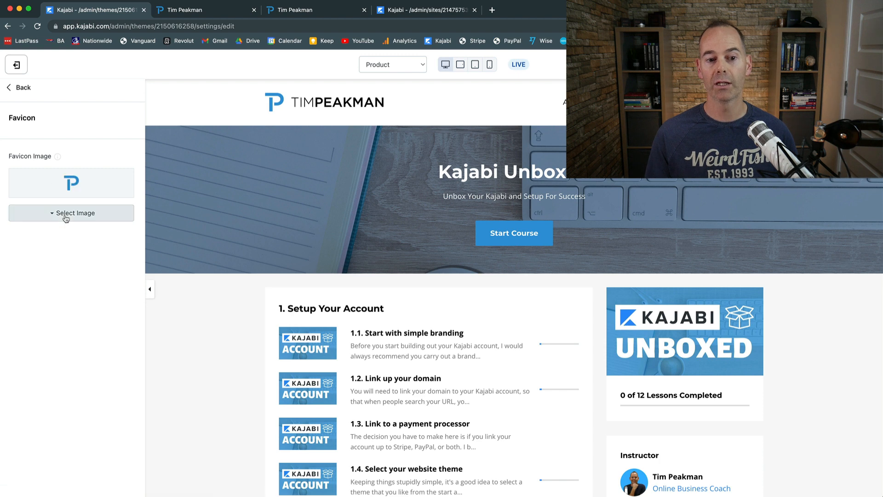
pyautogui.click(26, 89)
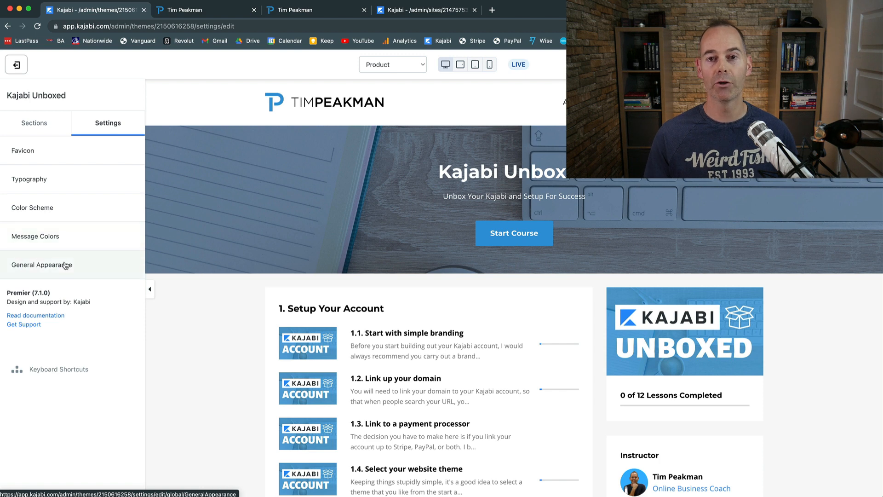
pyautogui.click(40, 122)
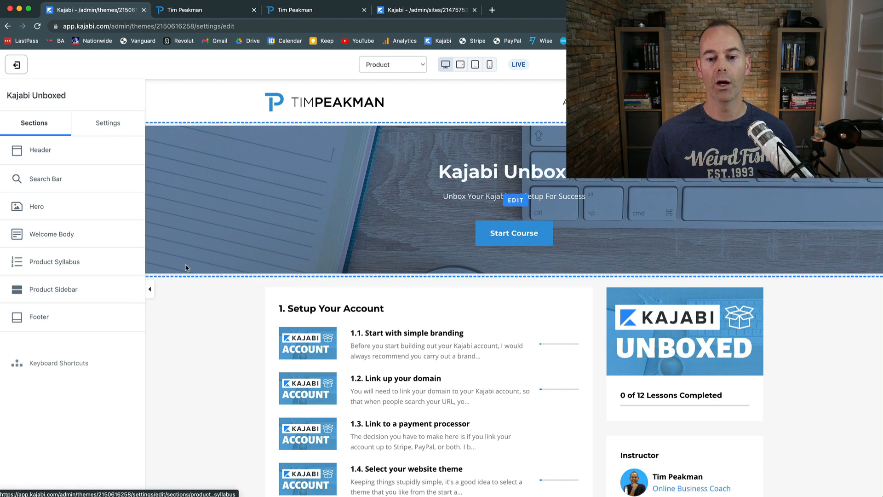
pyautogui.scroll(-3, 241, 361)
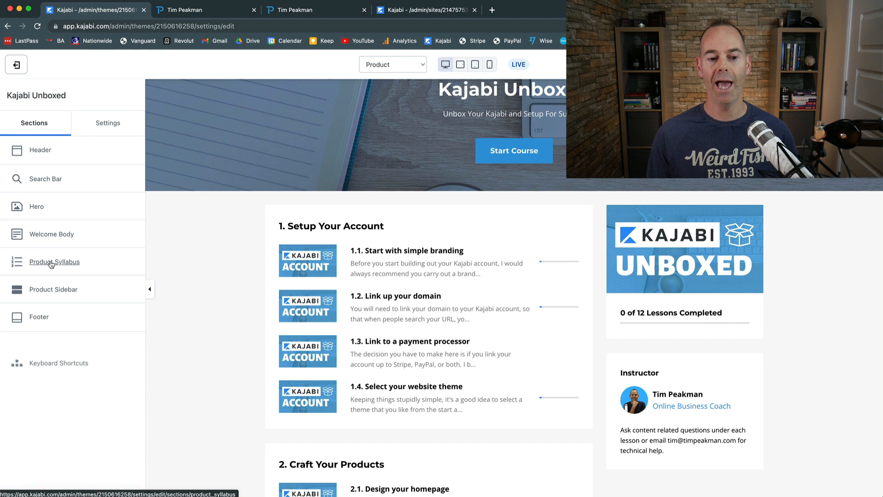
# - Review the Product Sidebar section's Course Progress block settings and the content blocks that can be added to the sidebar
pyautogui.click(53, 290)
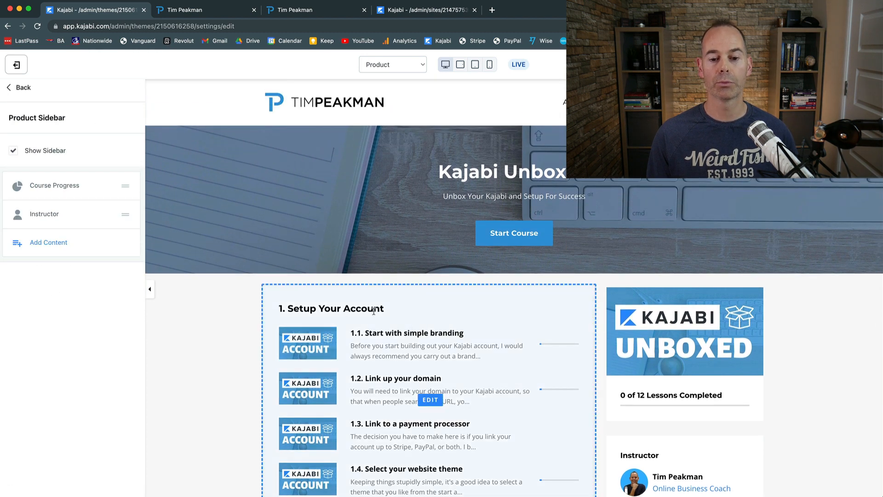
pyautogui.click(681, 318)
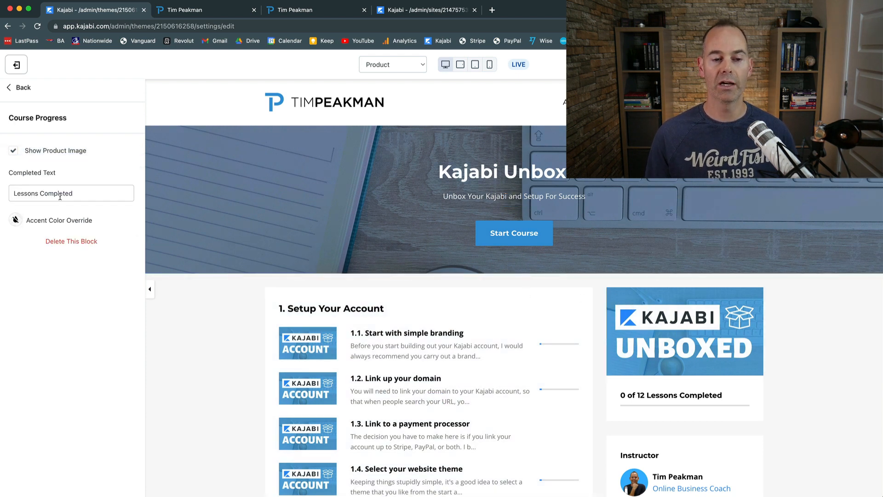
pyautogui.click(19, 87)
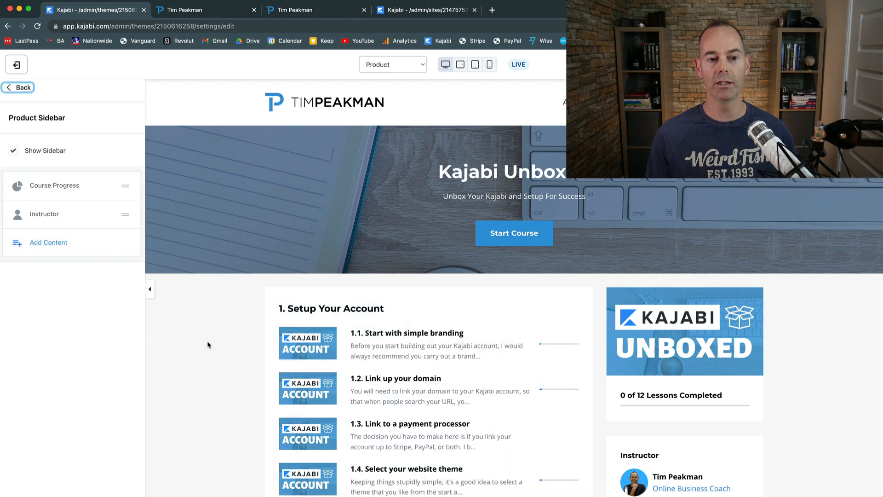
pyautogui.scroll(-5, 207, 345)
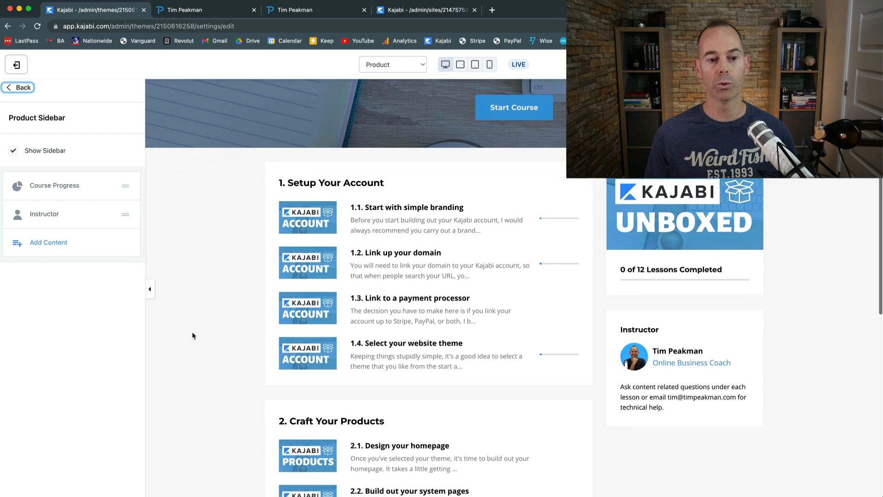
pyautogui.click(58, 243)
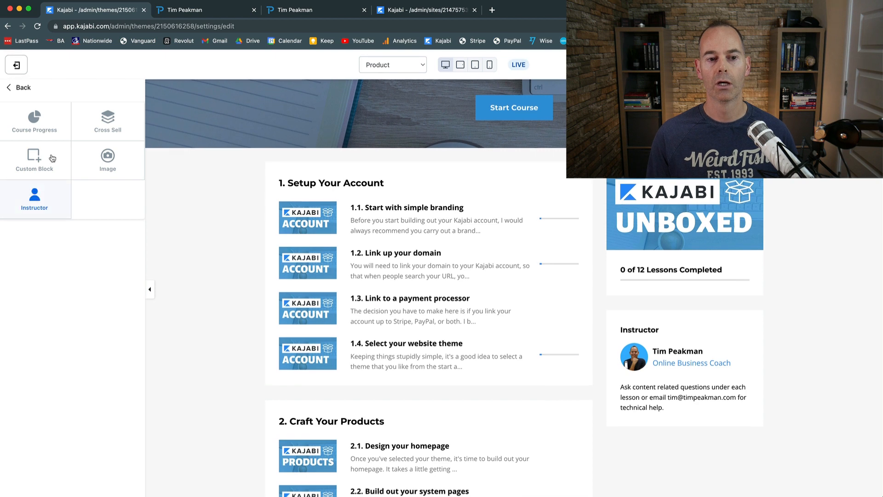
pyautogui.click(22, 87)
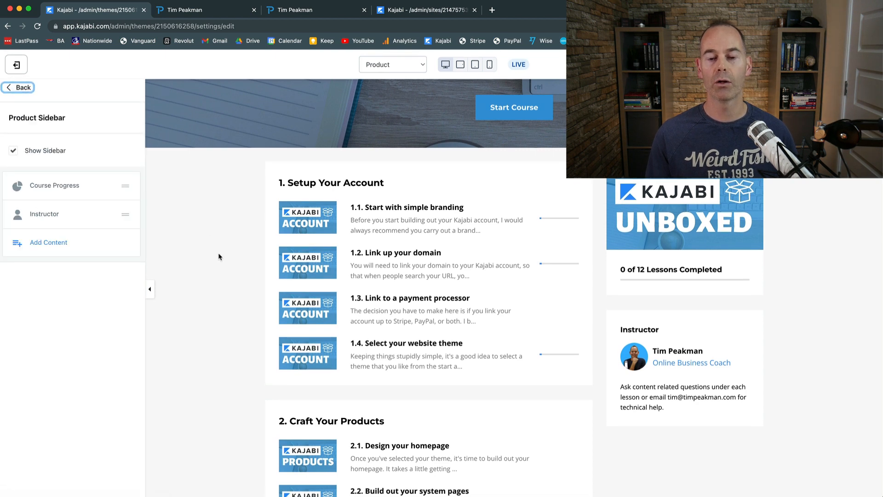
pyautogui.scroll(5, 219, 256)
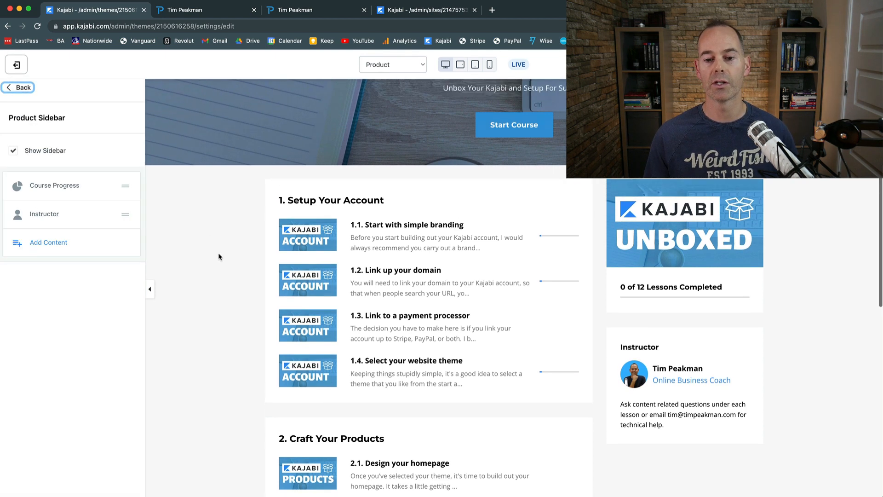
# - Preview the Product page in the mobile layout down through its lesson list, and return to the desktop layout
pyautogui.click(489, 65)
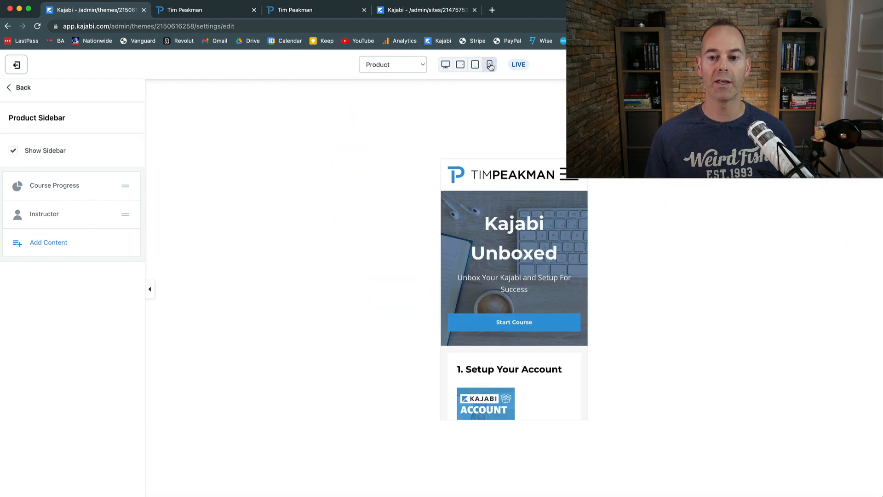
pyautogui.scroll(-2, 450, 243)
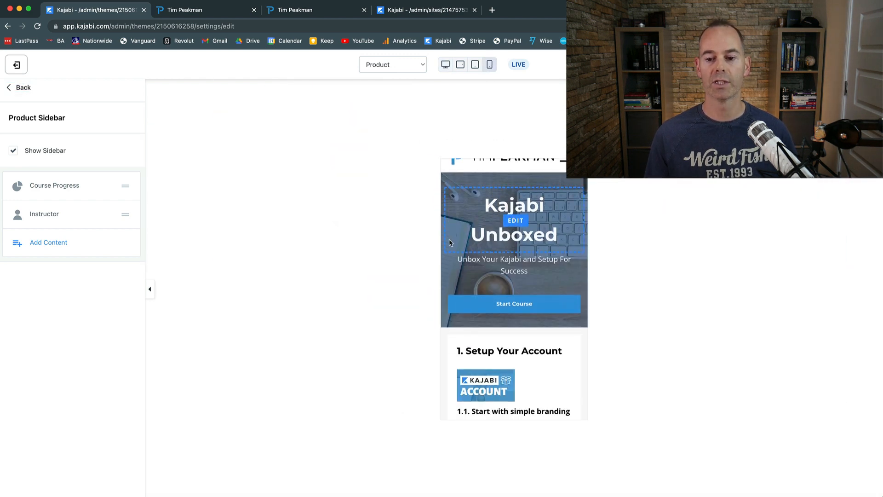
pyautogui.scroll(2, 450, 243)
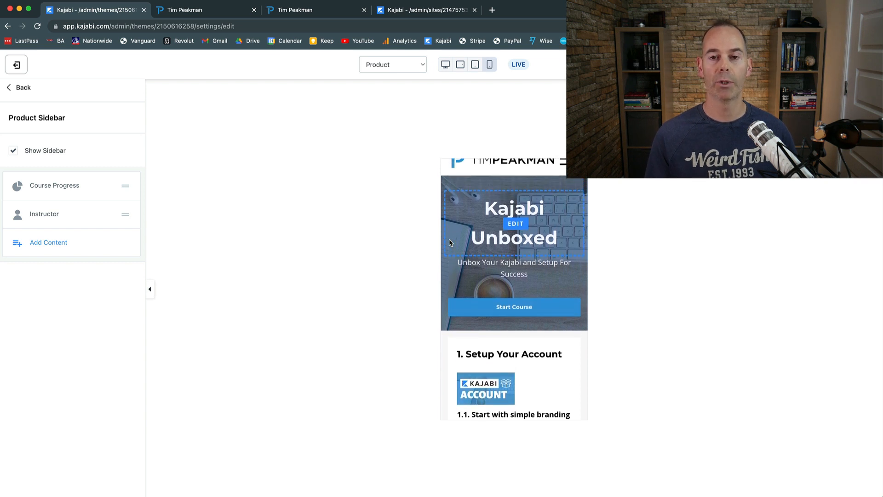
pyautogui.scroll(-5, 450, 243)
pyautogui.scroll(-10, 450, 242)
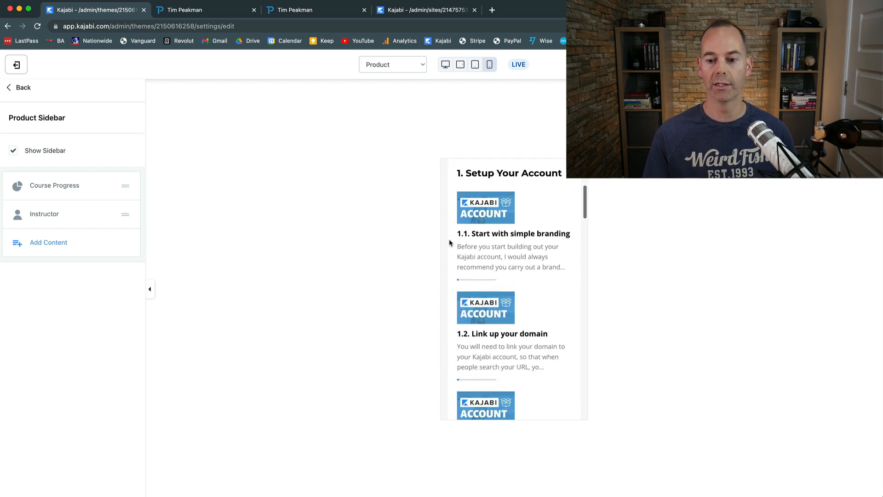
pyautogui.scroll(10, 450, 243)
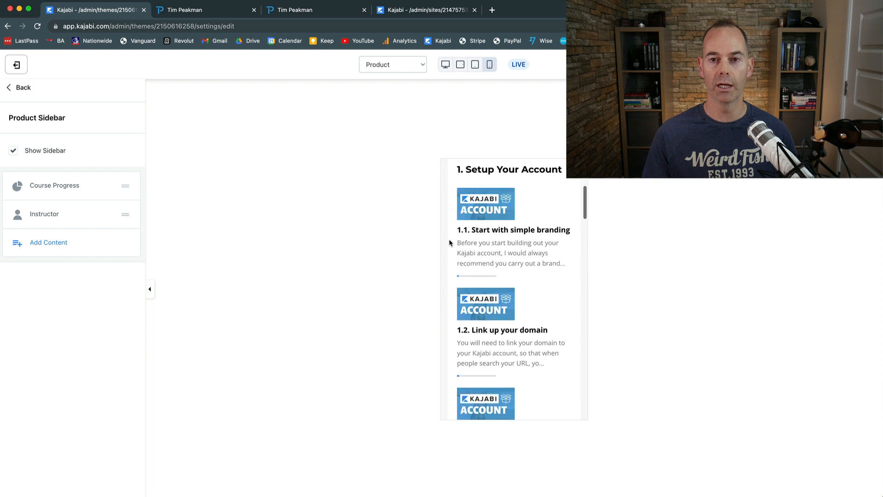
pyautogui.click(445, 65)
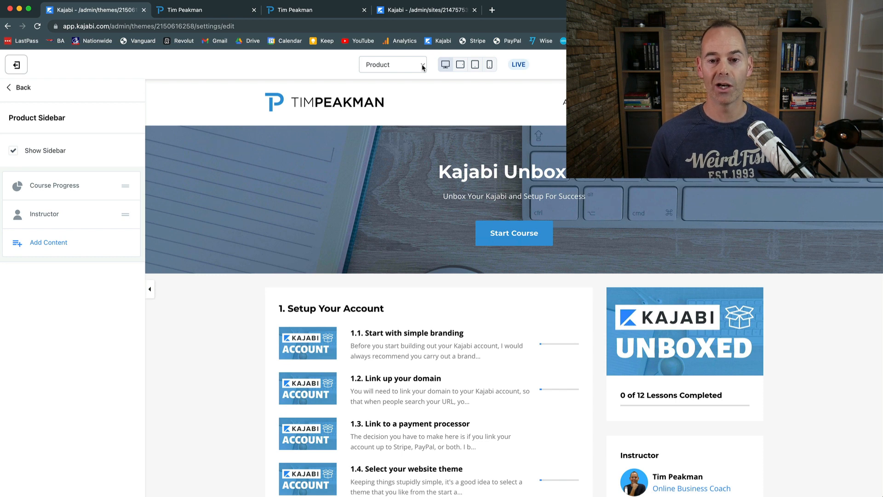
# - Switch the template to the Post page and review its Post Player settings, lesson layout and Post Comments settings
pyautogui.click(423, 65)
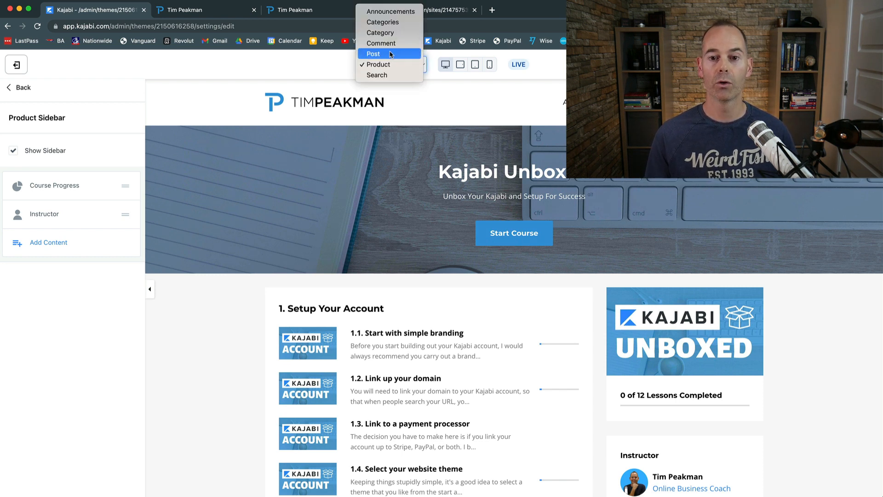
pyautogui.click(390, 54)
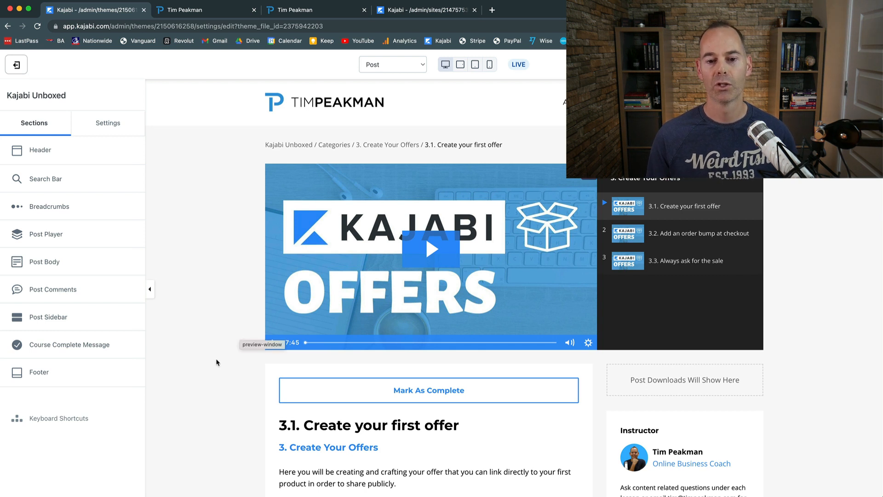
pyautogui.click(654, 305)
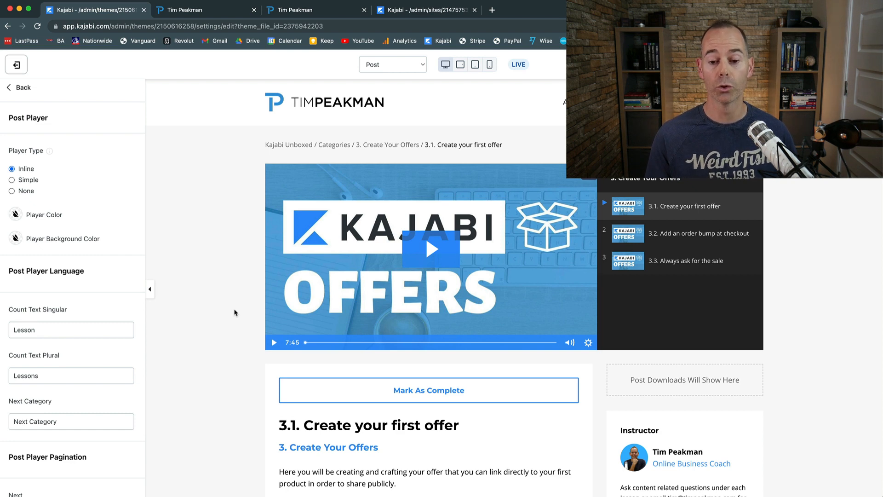
pyautogui.scroll(-4, 234, 313)
pyautogui.scroll(1, 234, 313)
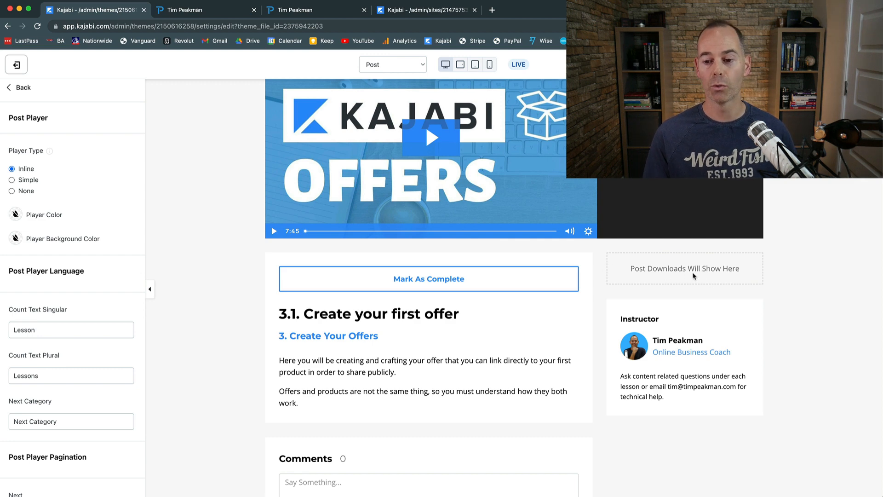
pyautogui.scroll(-3, 241, 376)
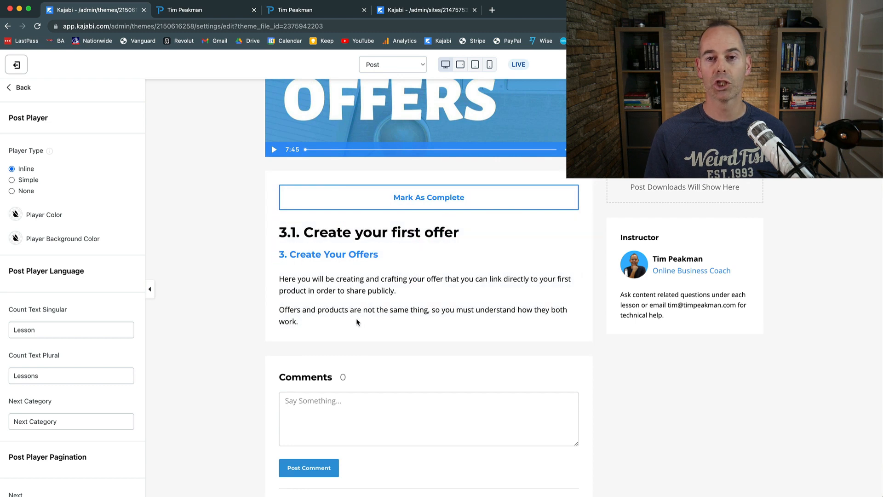
pyautogui.scroll(-2, 239, 404)
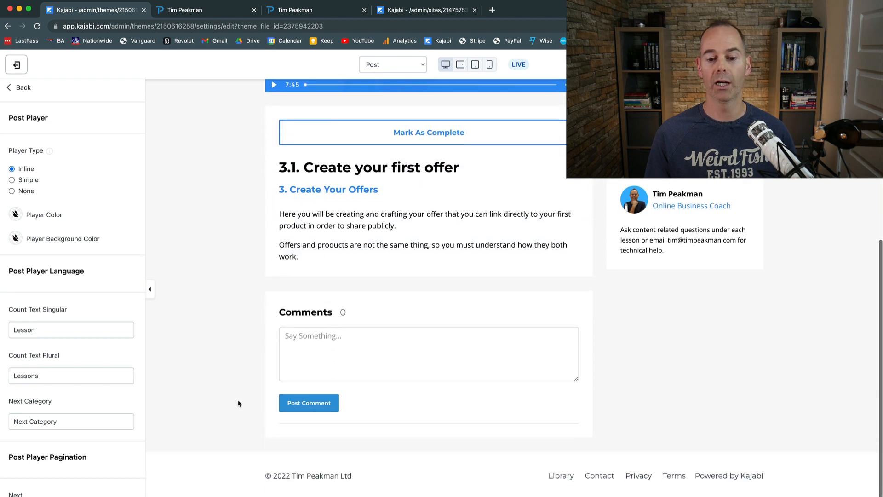
pyautogui.click(330, 357)
pyautogui.scroll(8, 250, 276)
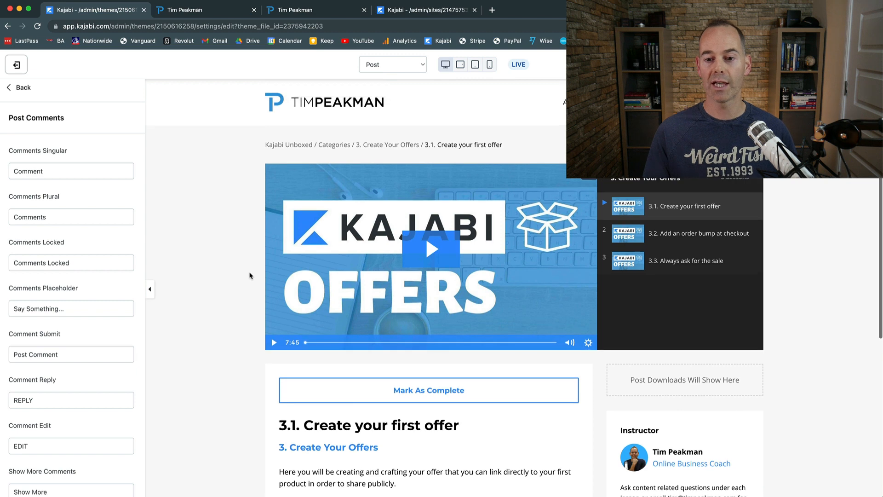
# - View the template's Comment and Category pages, and open the Breadcrumbs settings of the Category page
pyautogui.click(423, 68)
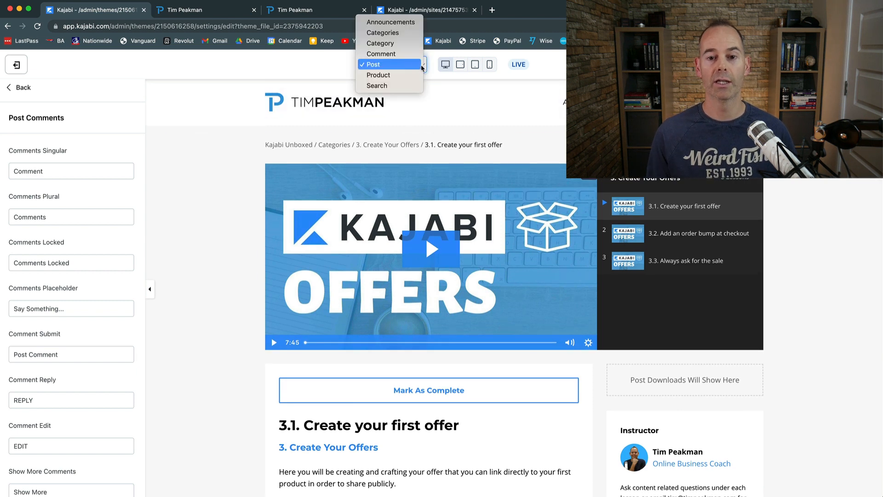
pyautogui.click(403, 58)
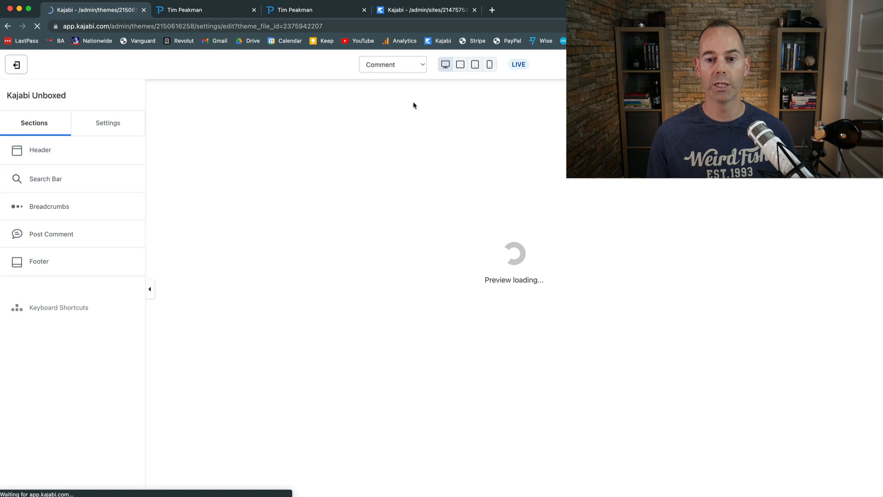
pyautogui.click(423, 65)
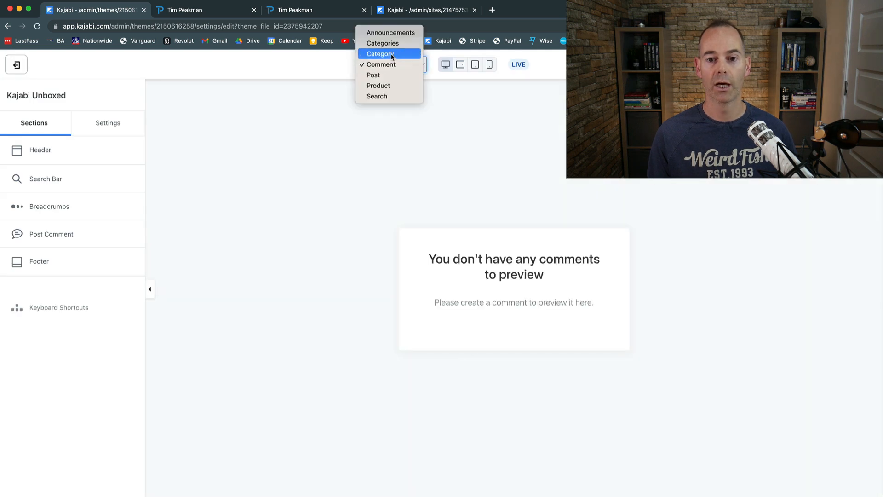
pyautogui.click(391, 54)
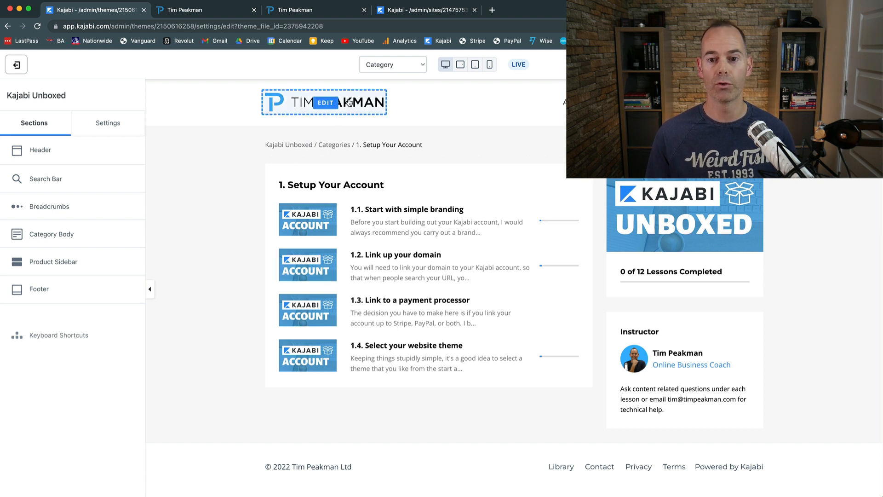
pyautogui.click(416, 66)
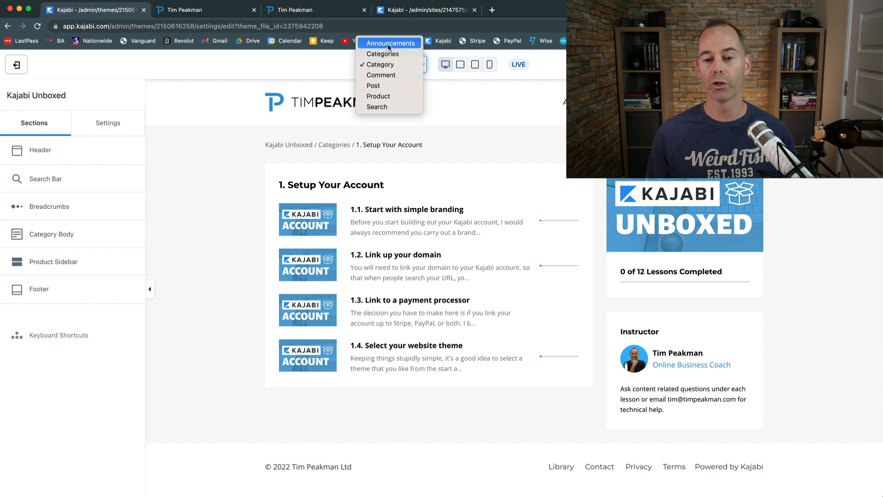
pyautogui.click(234, 215)
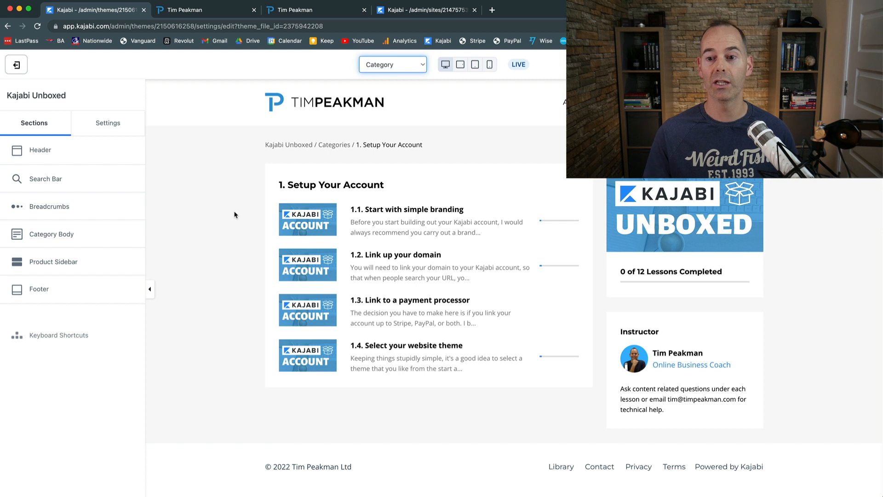
pyautogui.click(290, 146)
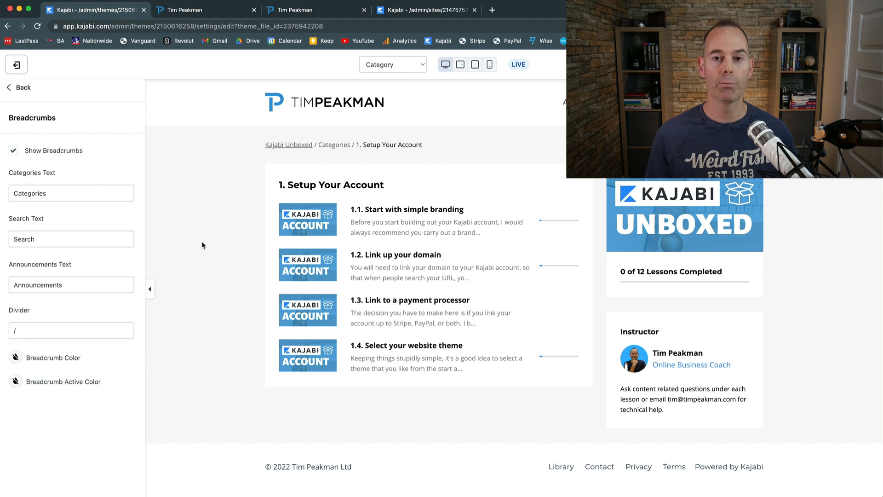
# - Check which content types can be added to "1. Setup Your Account" in the course outline, and return to the product's template customization page
pyautogui.click(17, 64)
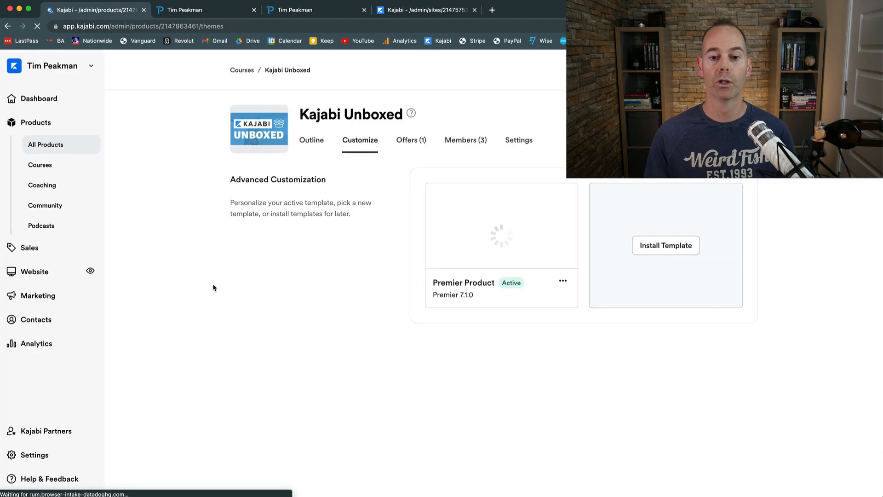
pyautogui.click(311, 140)
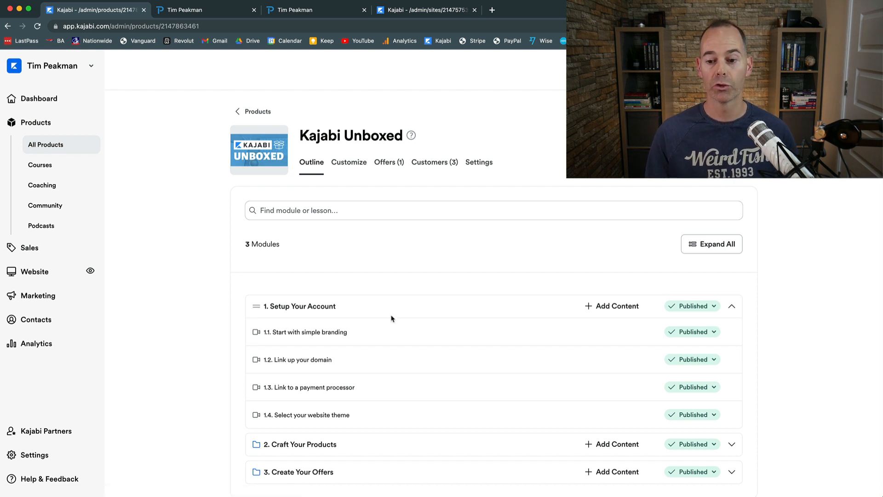
pyautogui.click(590, 307)
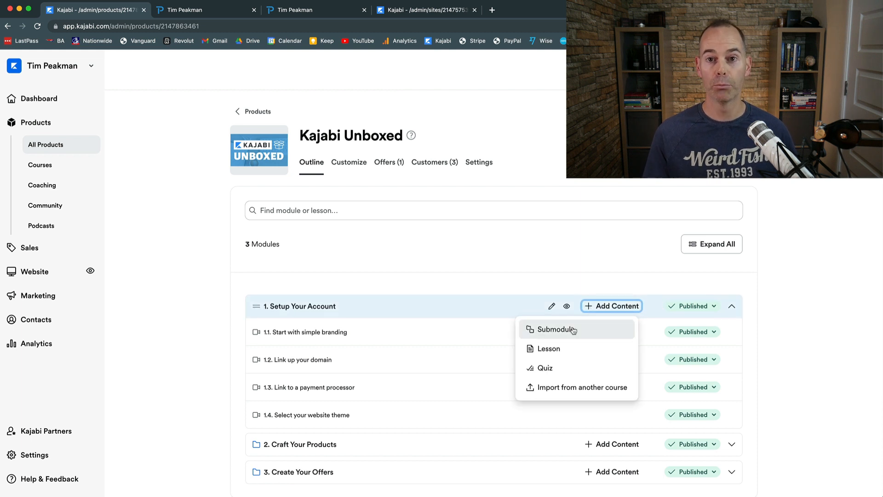
pyautogui.click(210, 325)
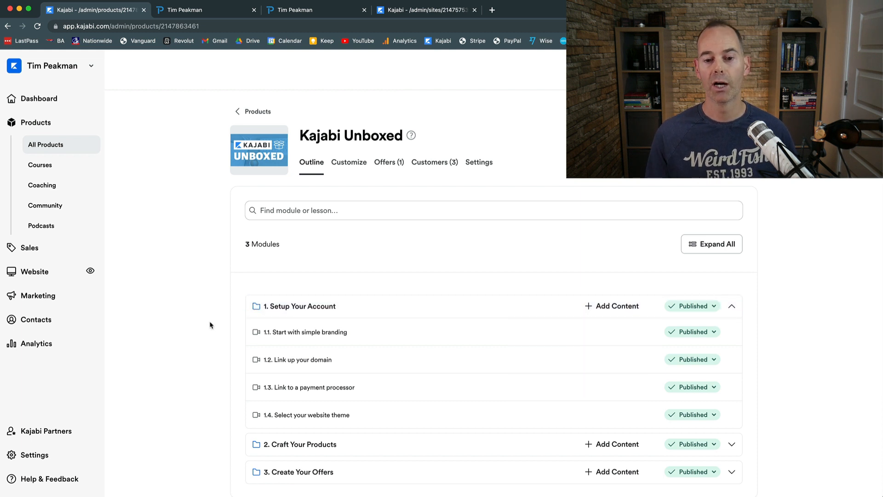
pyautogui.click(349, 163)
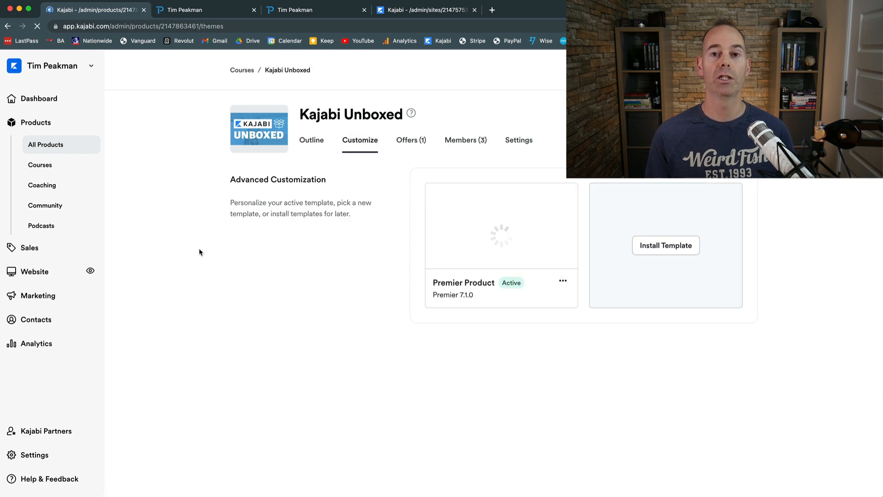